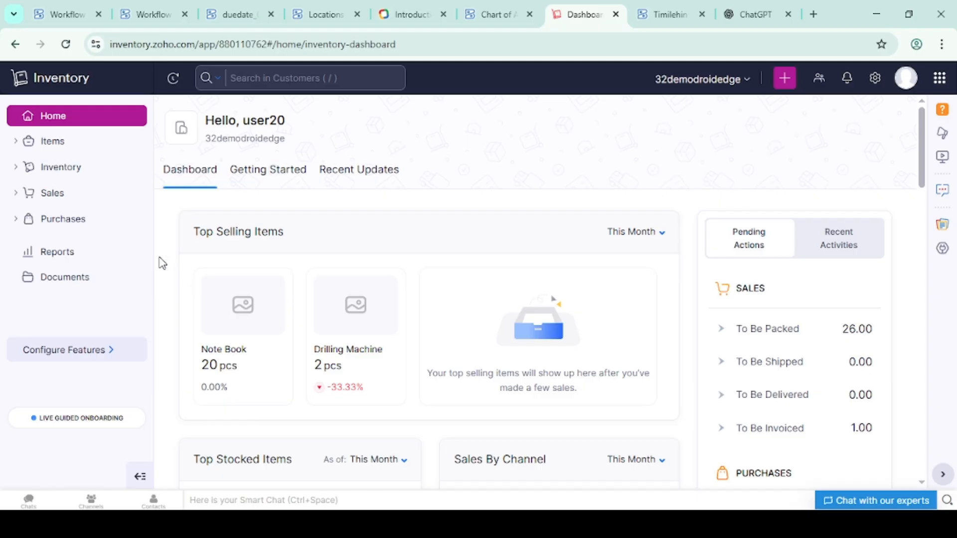
- Open the Inventory Summary report from the Inventory category of the Reports Center
left_click(57, 258)
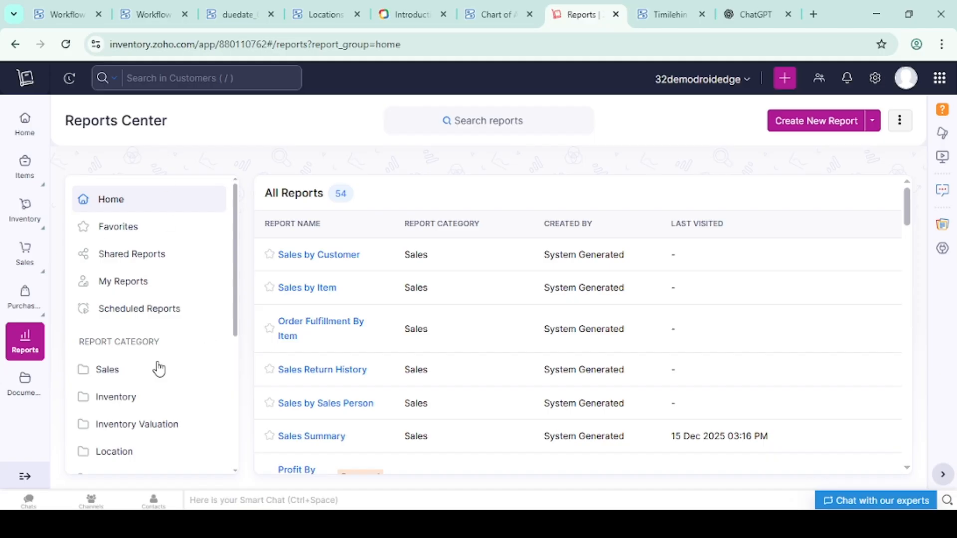
left_click(129, 405)
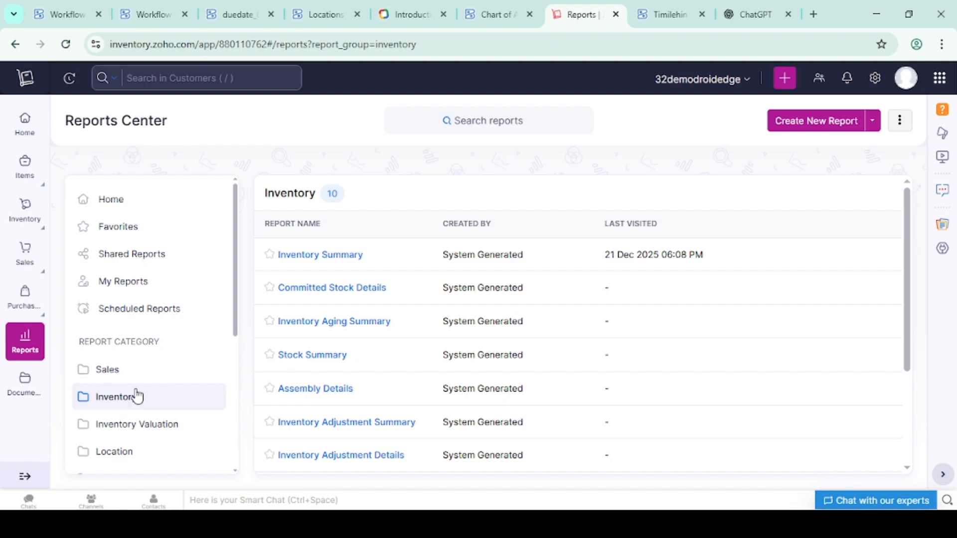
scroll(449, 414, "down", 2)
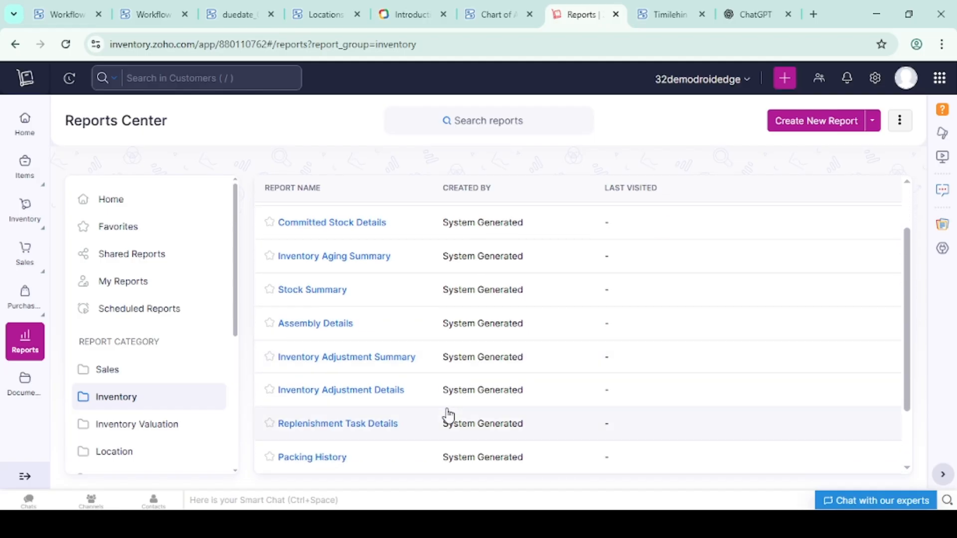
scroll(449, 415, "down", 2)
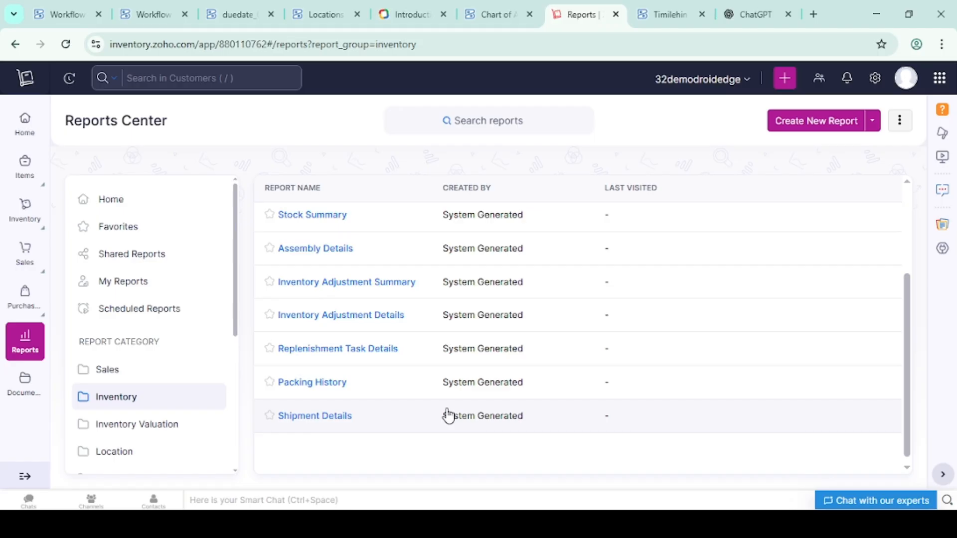
scroll(449, 416, "up", 4)
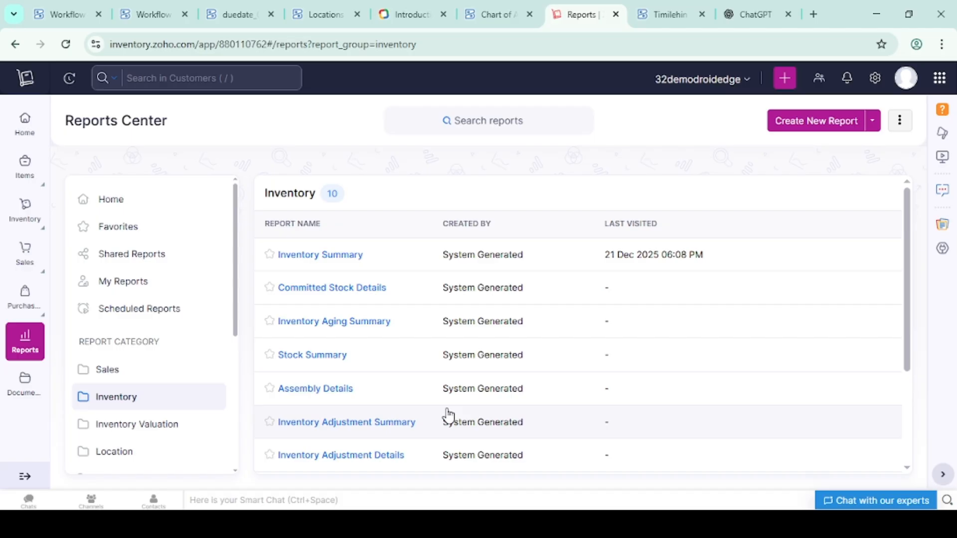
left_click(338, 260)
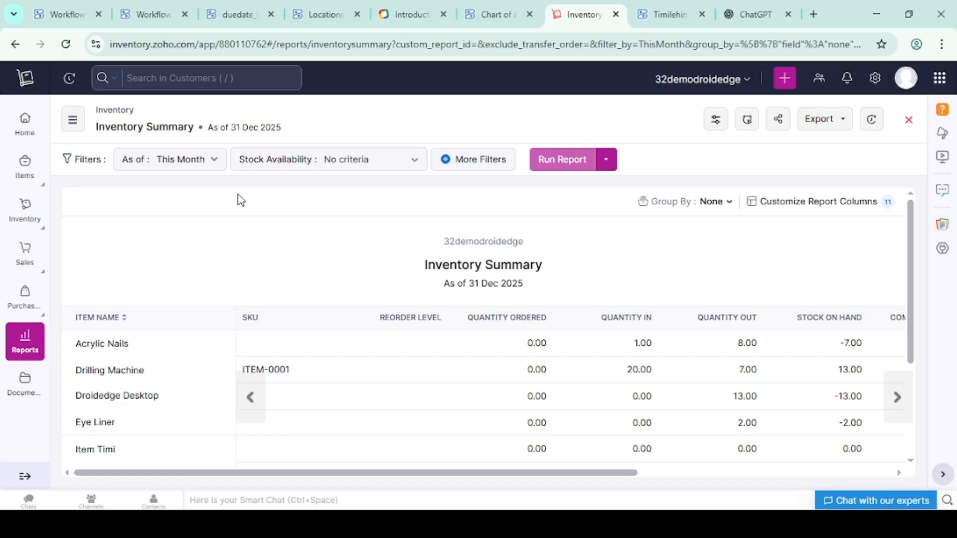
- Set the report's as-of period to This Quarter and run the report
left_click(216, 160)
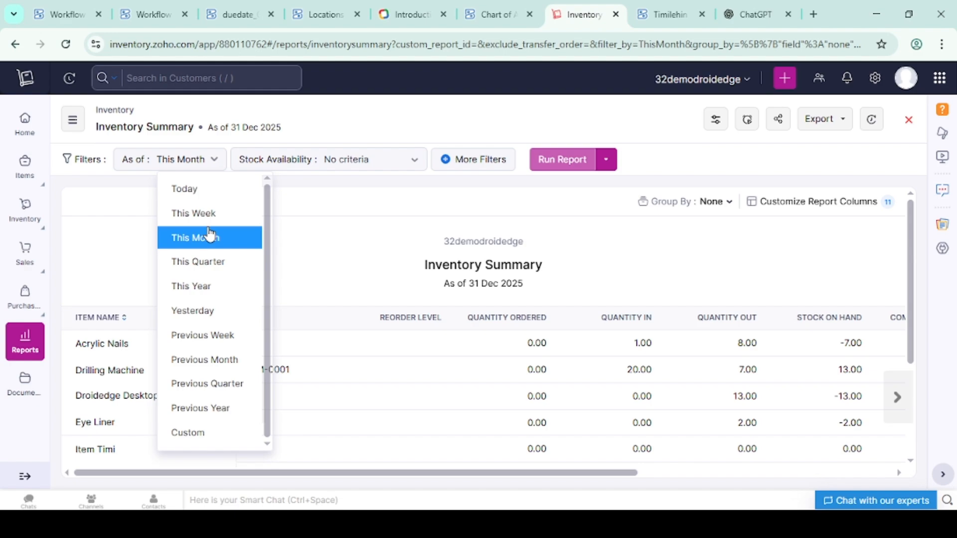
left_click(212, 262)
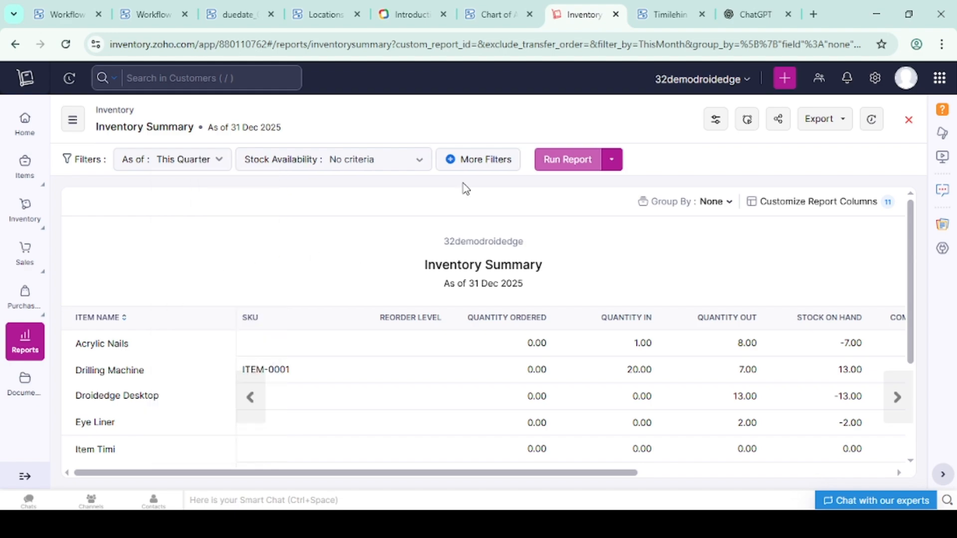
left_click(588, 163)
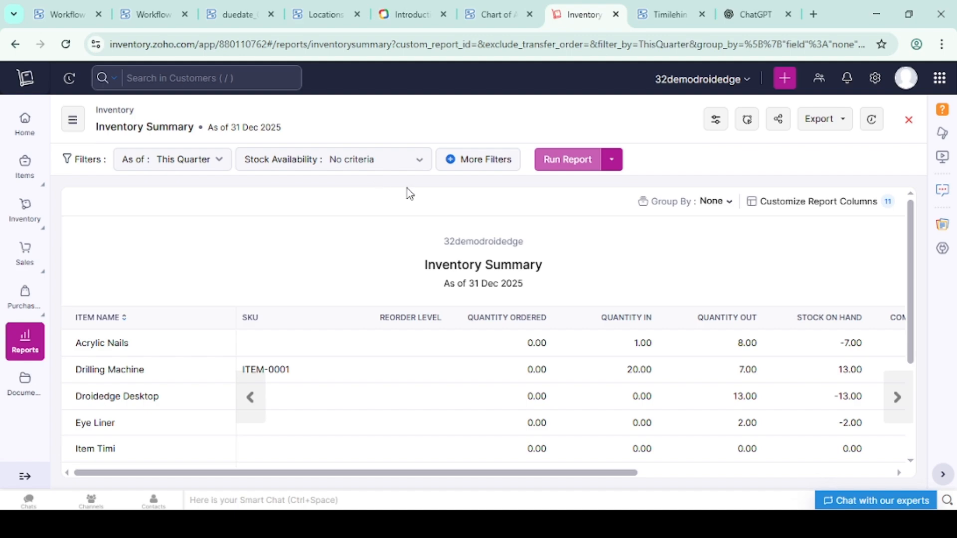
- Filter the report to items with stock availability Greater than zero and run it
left_click(423, 165)
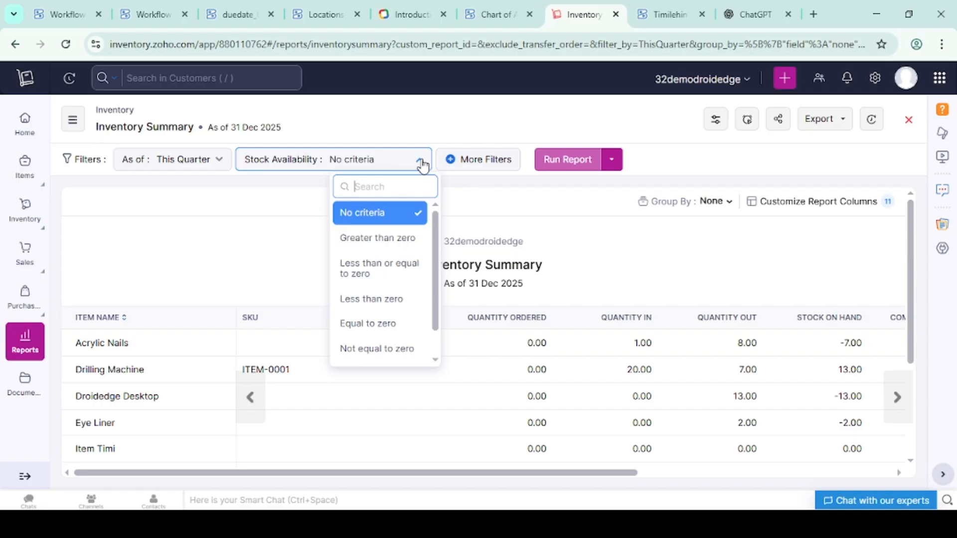
left_click(397, 239)
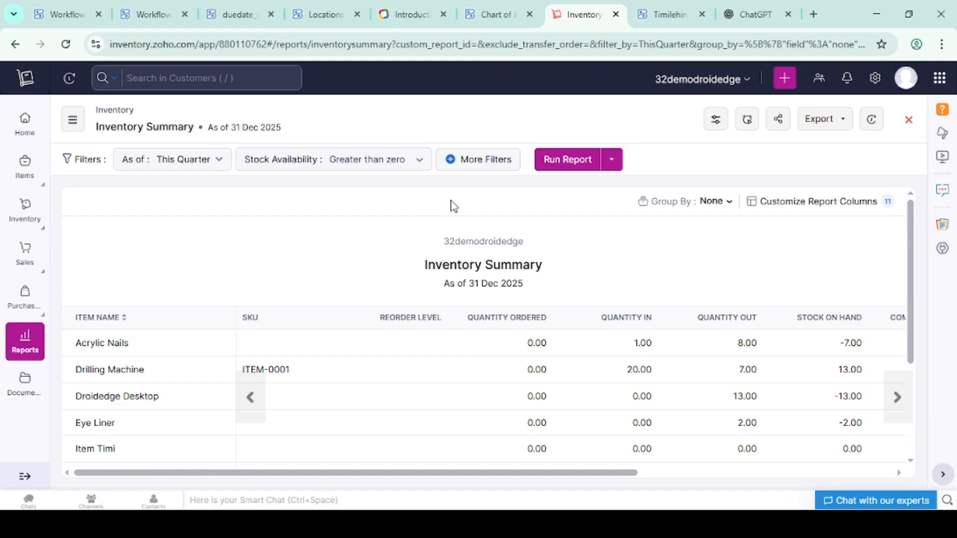
left_click(563, 161)
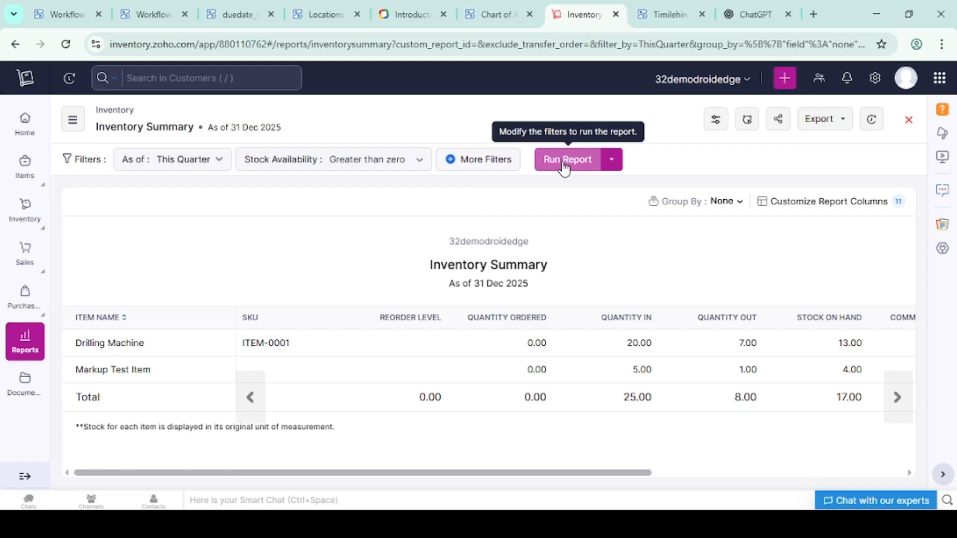
- Open the report's additional filters and review the transfer order exclusion and Mode of Stock tracking options
left_click(500, 168)
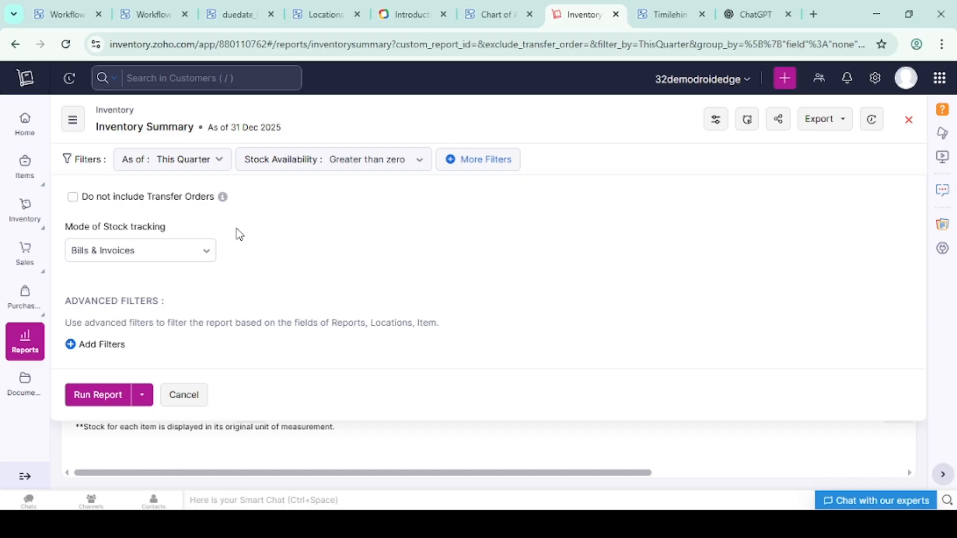
left_click(74, 199)
left_click(72, 198)
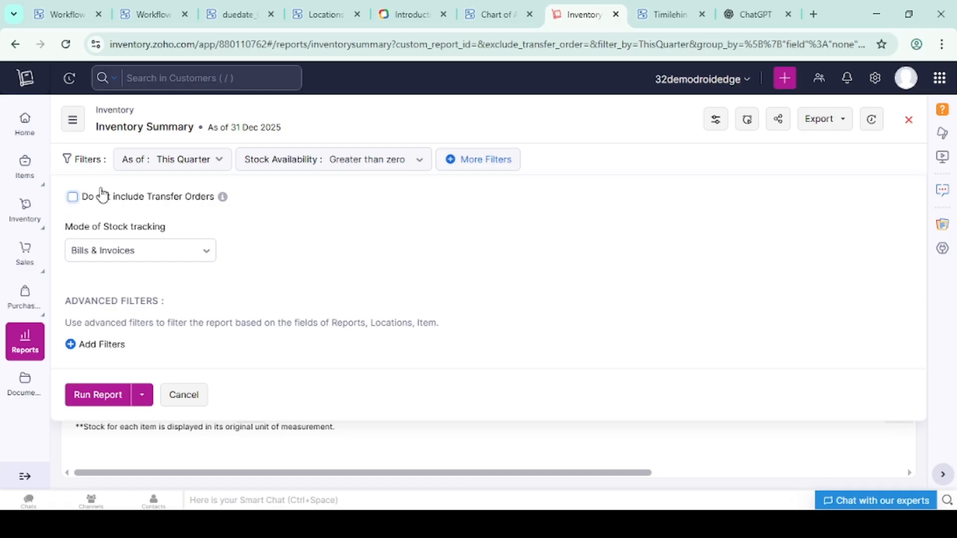
left_click(159, 261)
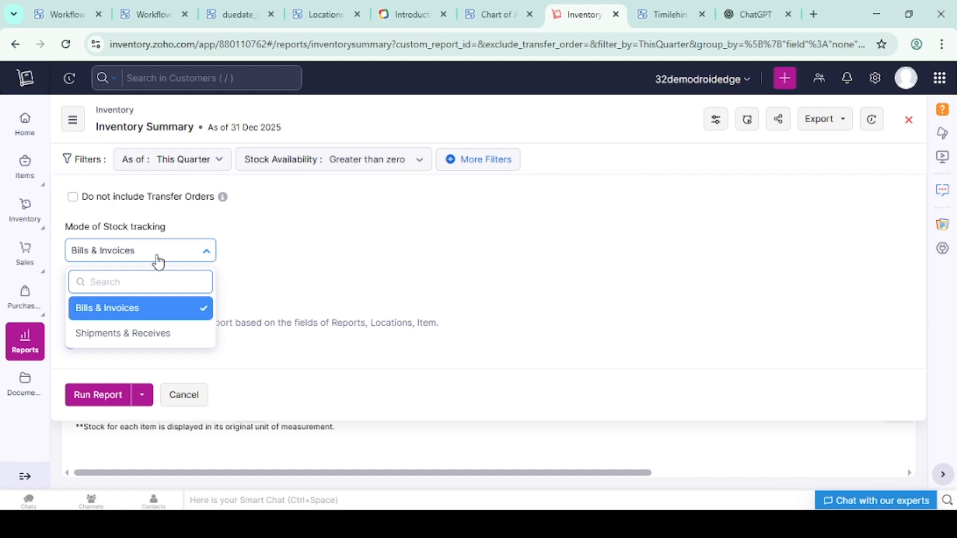
left_click(329, 296)
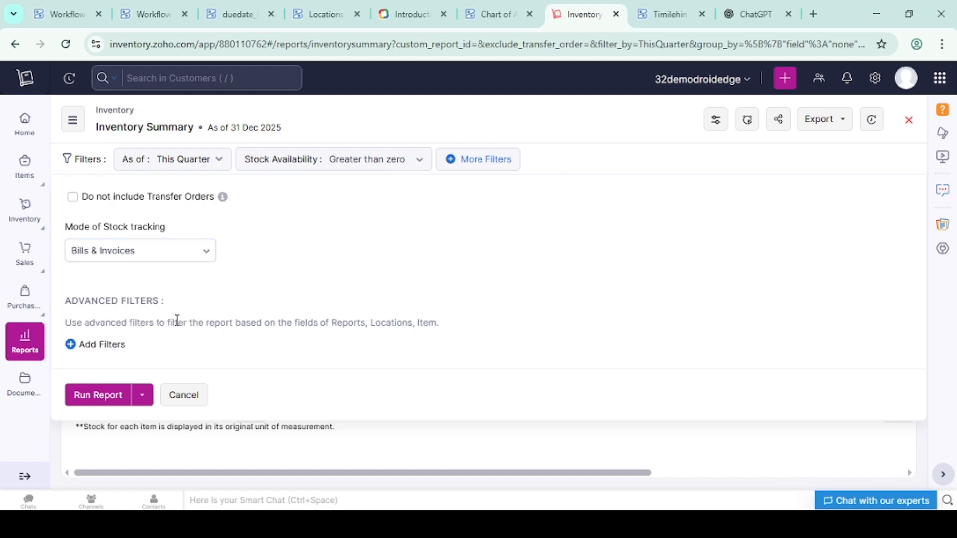
- Add an advanced filter row and choose Item Name as its field
left_click(113, 345)
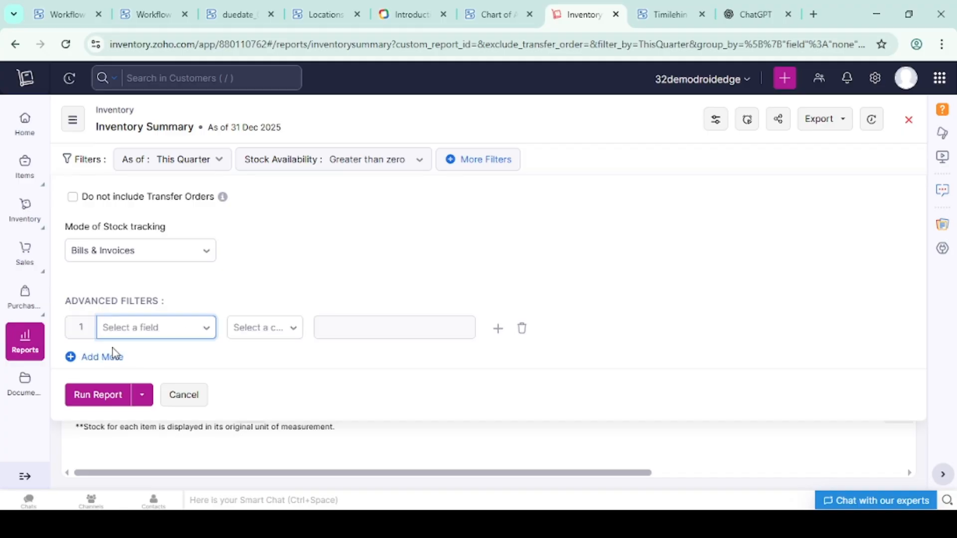
left_click(171, 329)
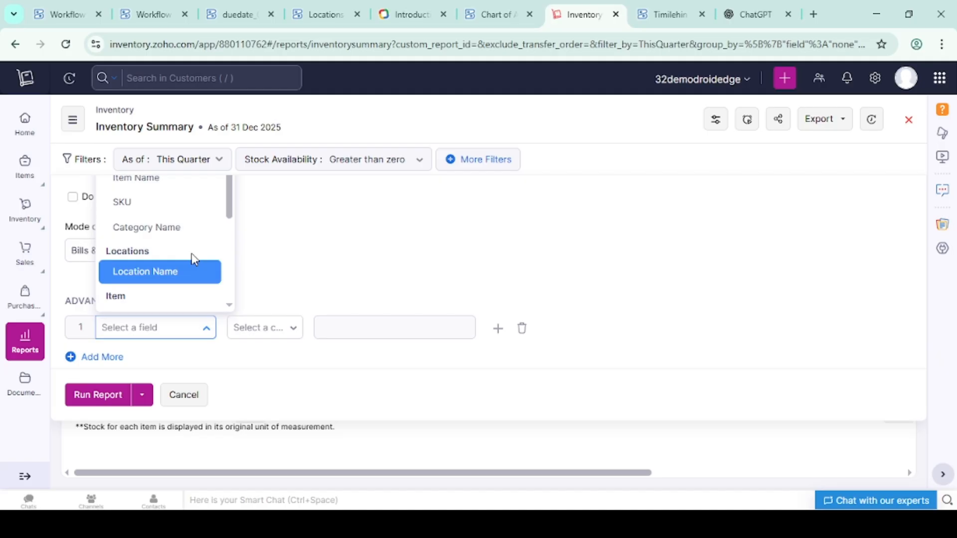
scroll(192, 253, "down", 1)
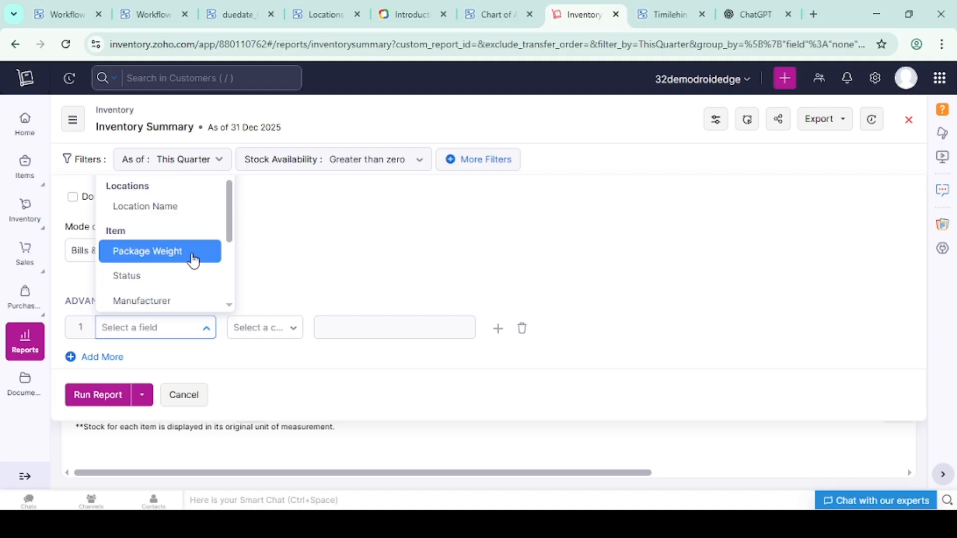
scroll(192, 259, "down", 1)
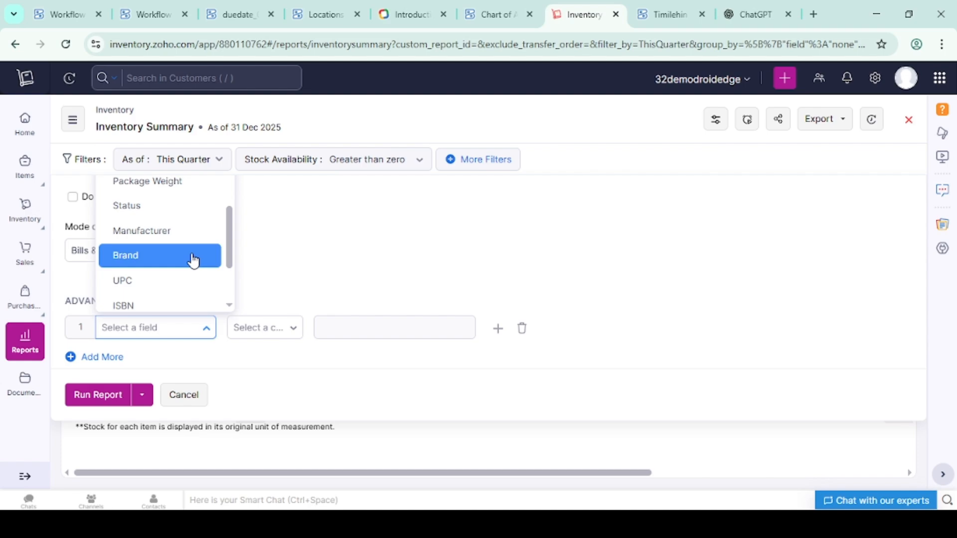
scroll(194, 260, "down", 1)
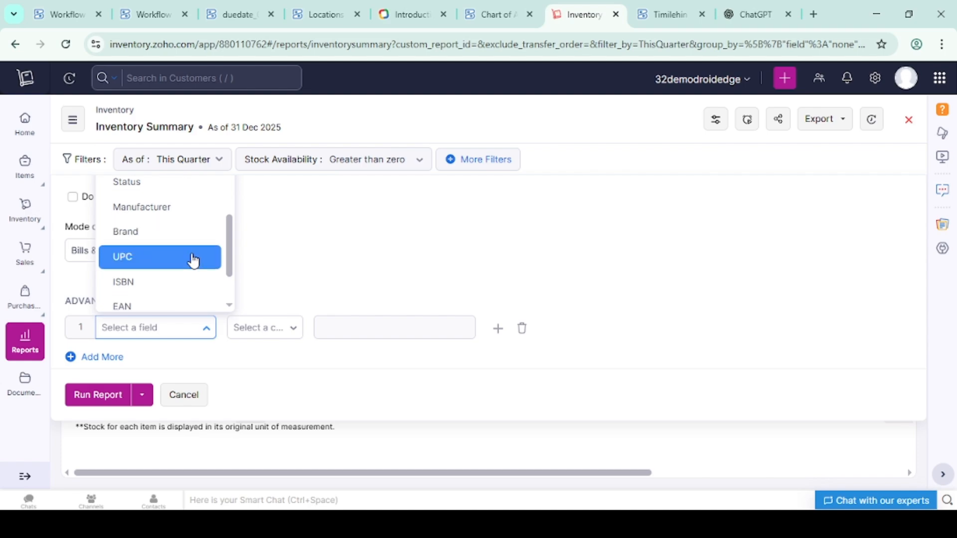
scroll(193, 260, "down", 2)
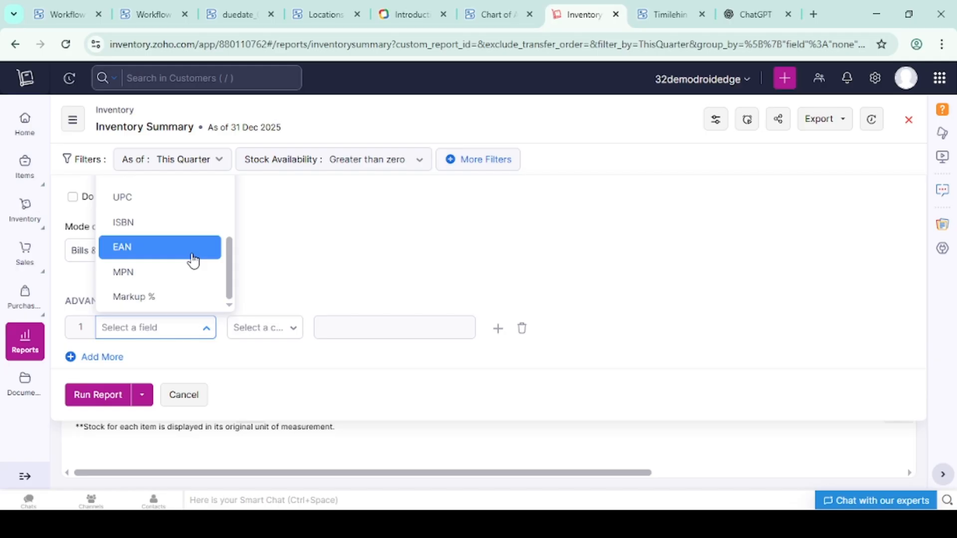
scroll(194, 261, "up", 5)
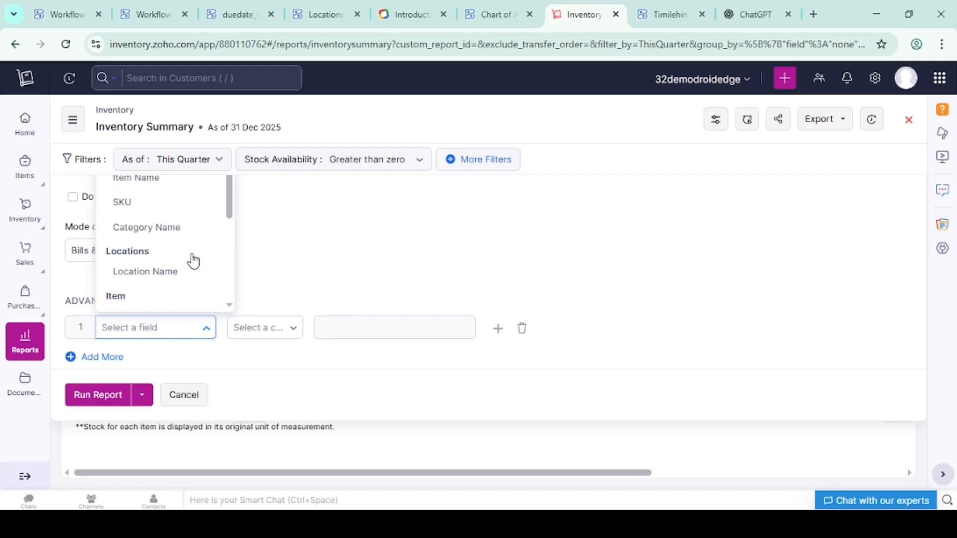
left_click(157, 183)
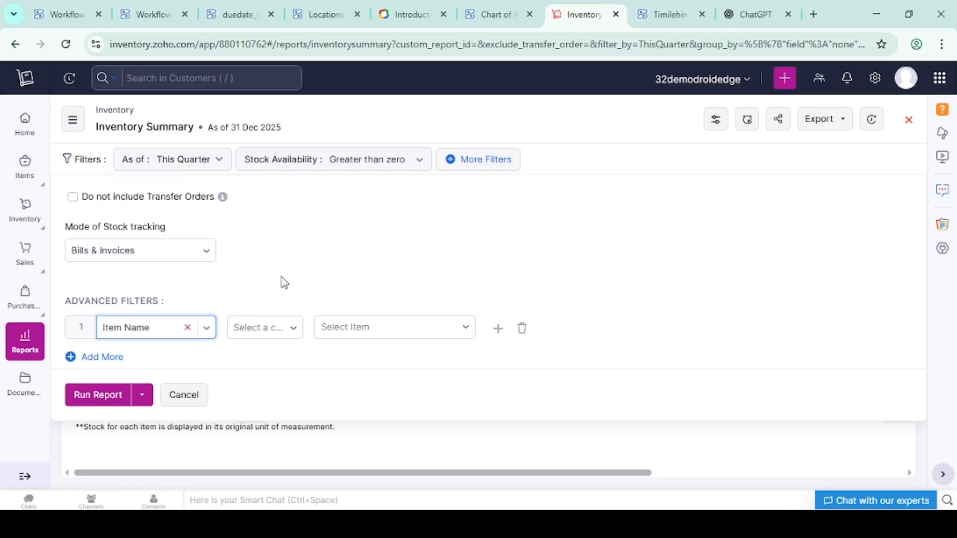
- Set the Item Name filter's condition to "is not in" with the item Drilling Machine
left_click(295, 330)
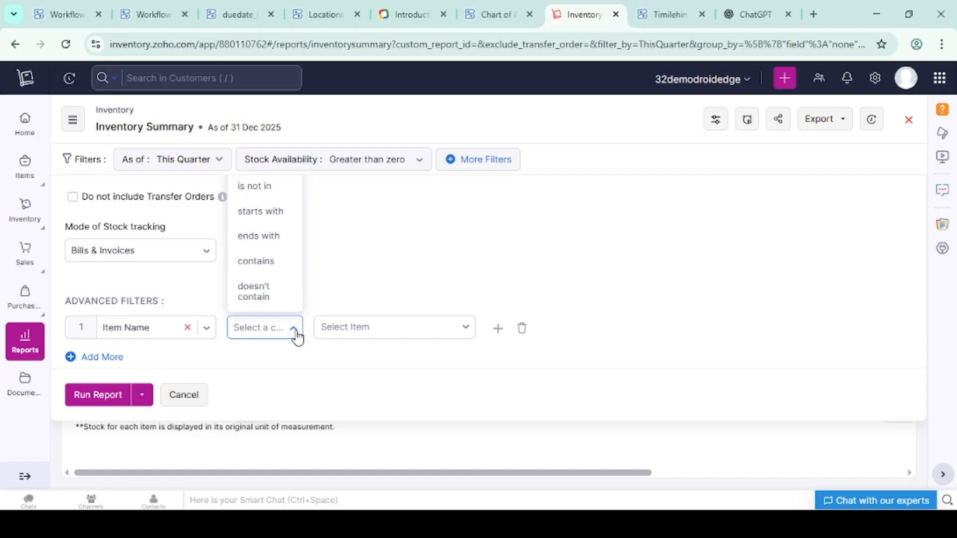
left_click(263, 185)
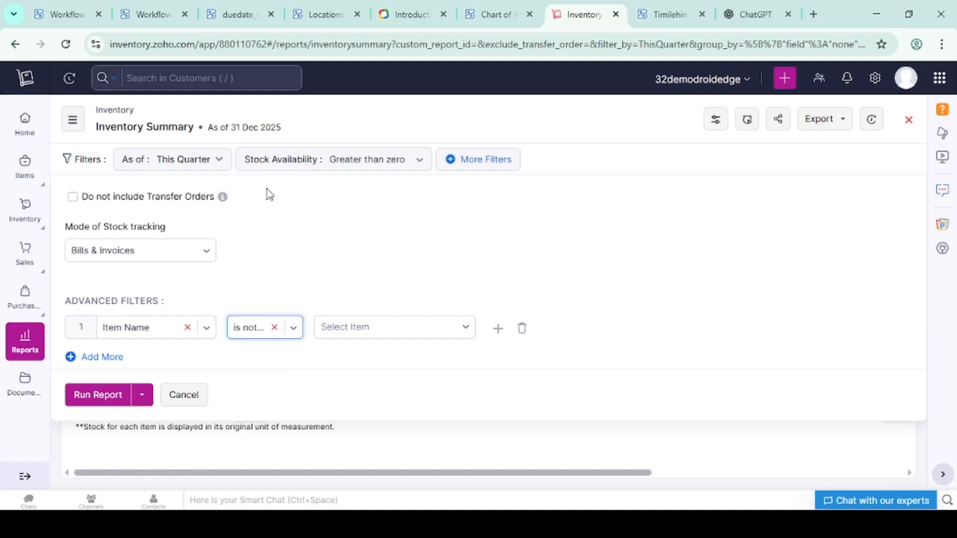
left_click(381, 327)
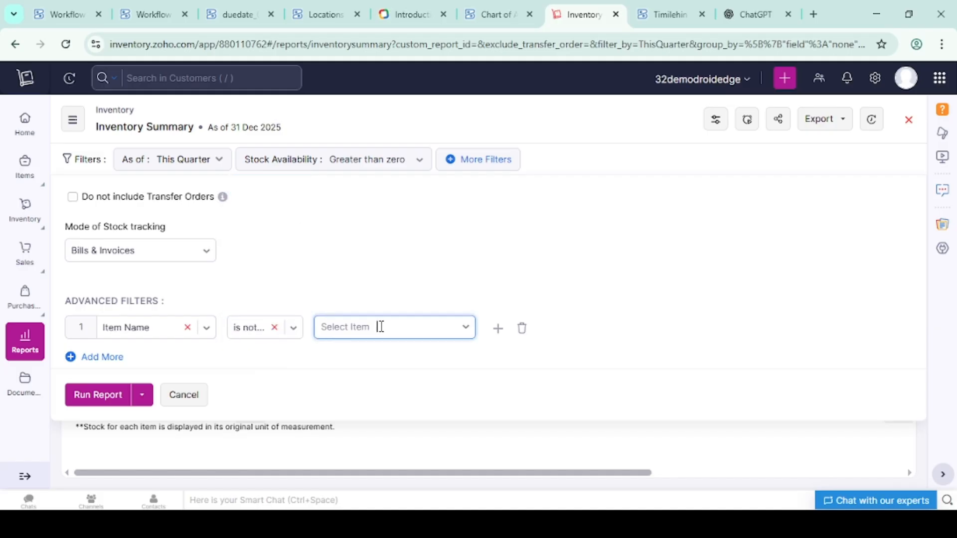
left_click(467, 329)
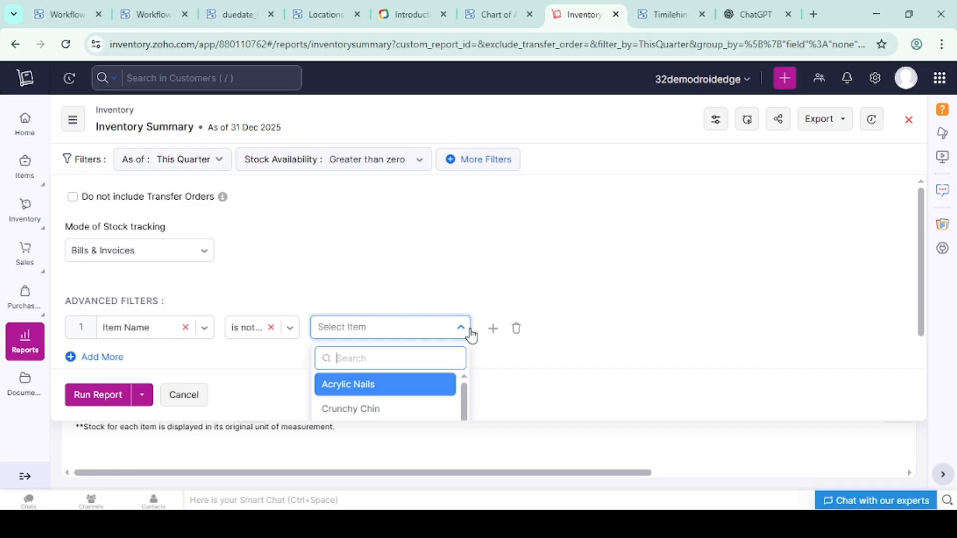
scroll(470, 335, "down", 3)
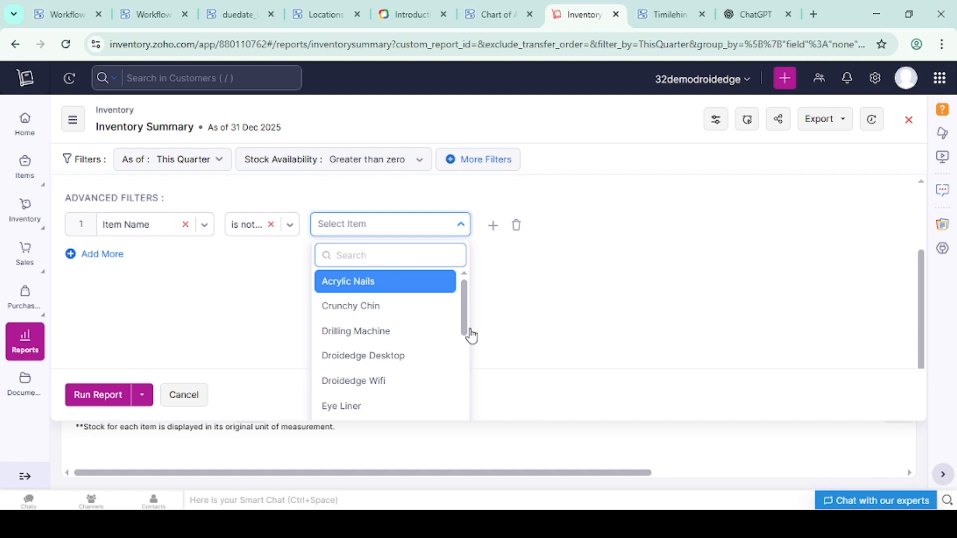
left_click(405, 332)
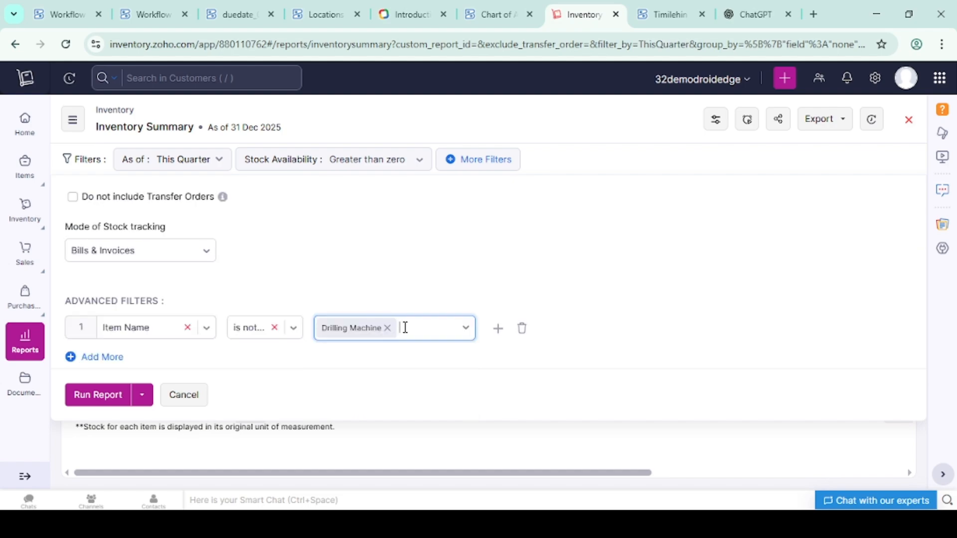
left_click(324, 259)
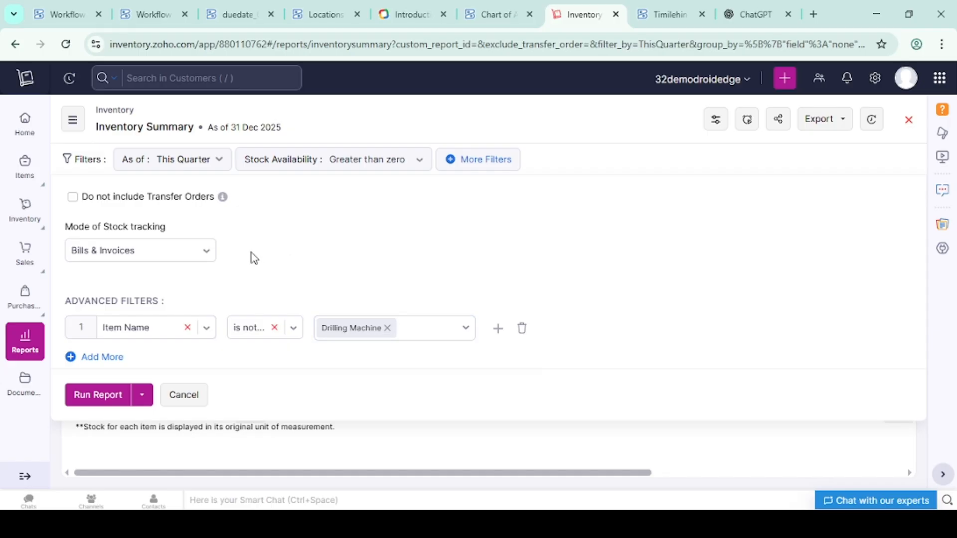
left_click(99, 357)
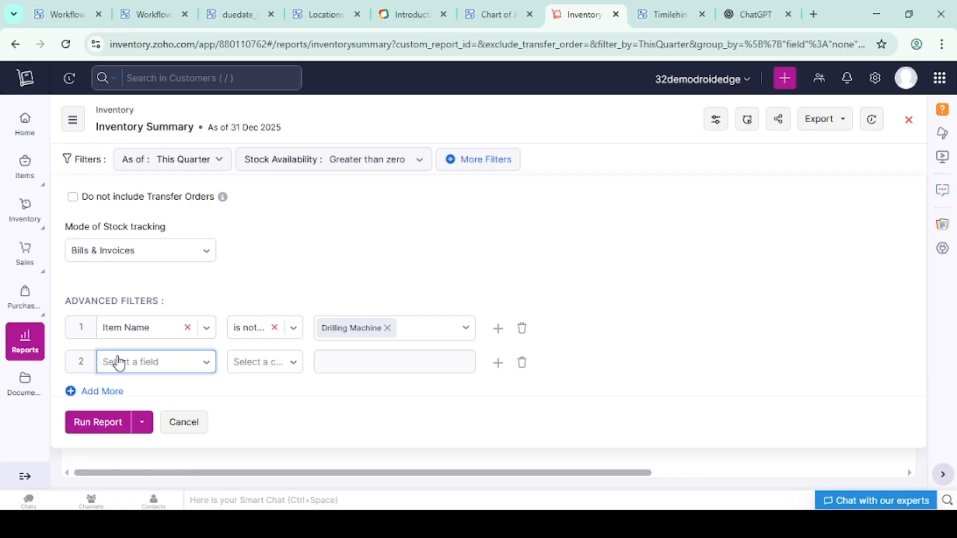
left_click(132, 368)
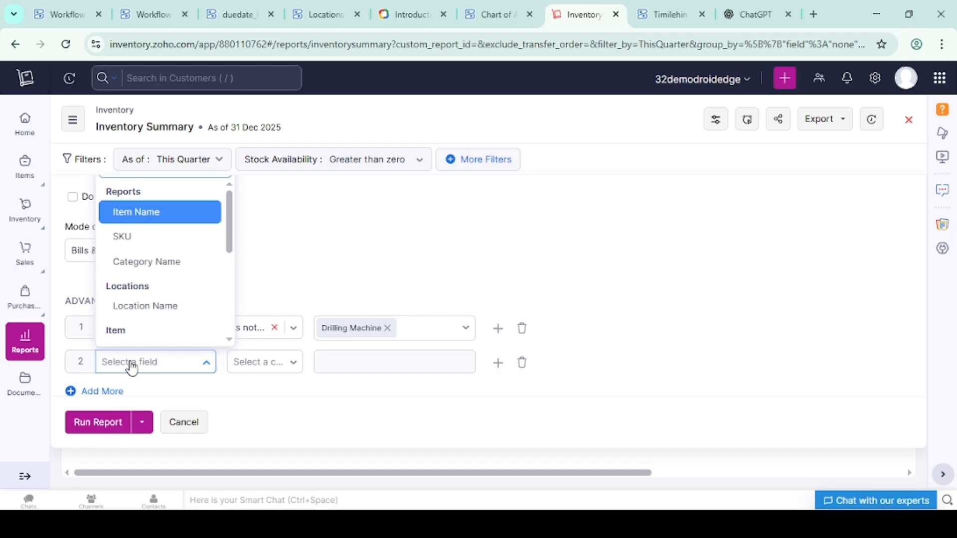
left_click(212, 400)
left_click(111, 424)
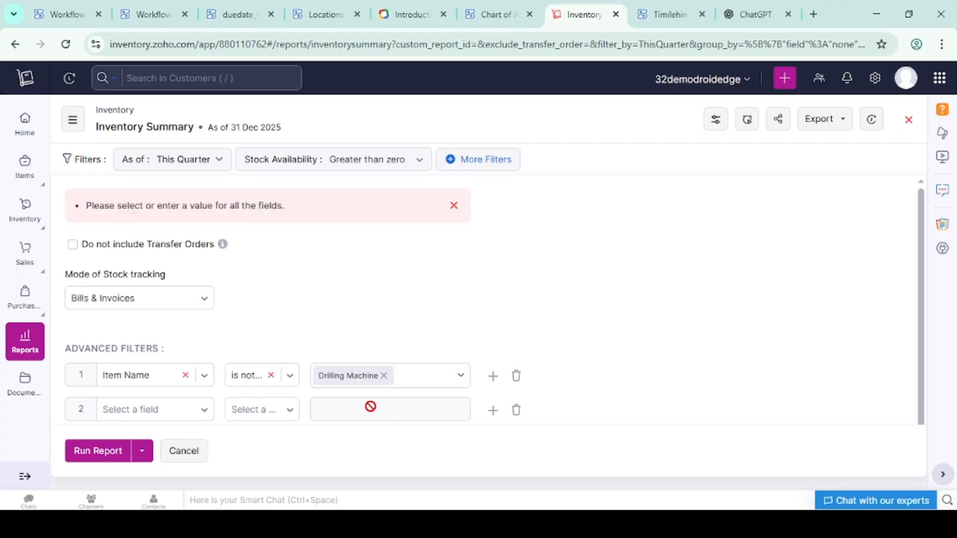
scroll(378, 413, "down", 1)
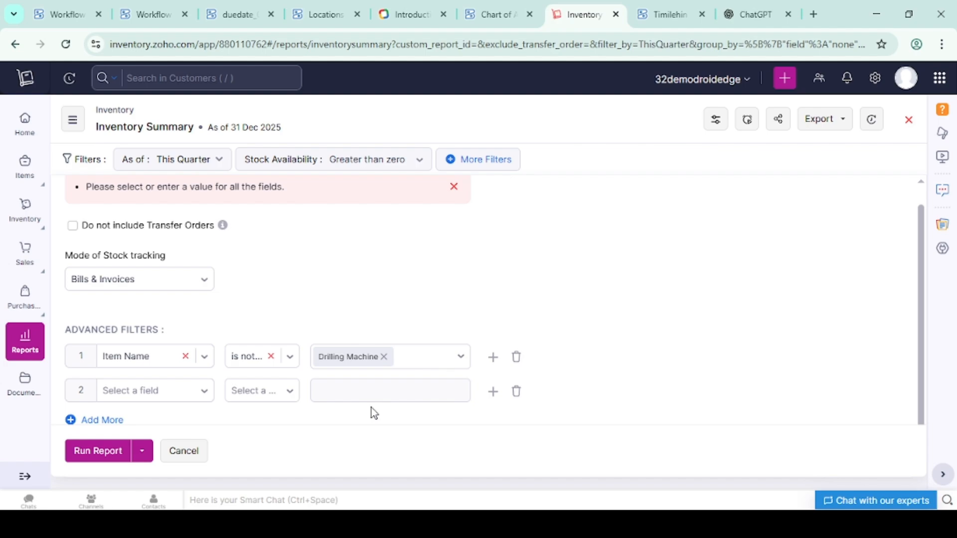
left_click(516, 392)
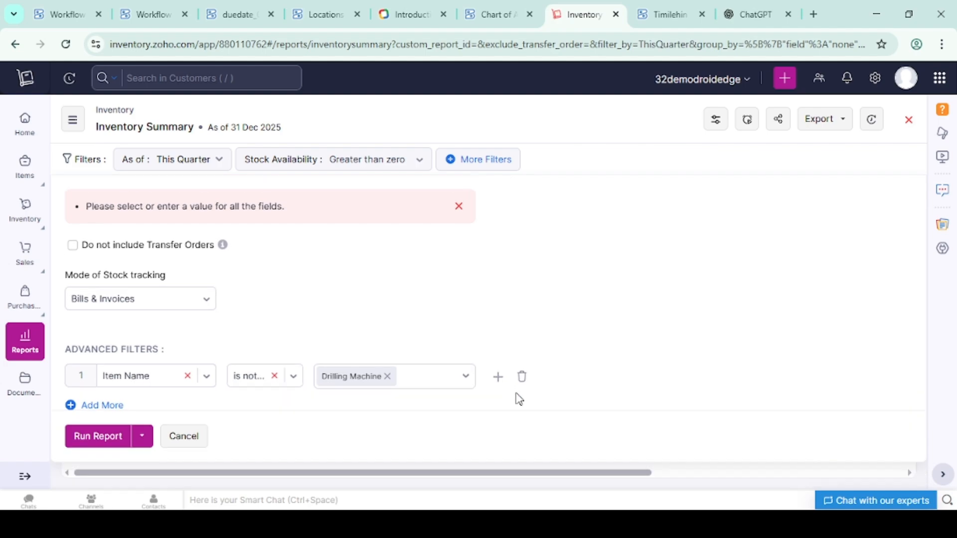
- Run the report with the Drilling Machine exclusion filter and review the result columns through In-Transit and Usage Unit
left_click(92, 441)
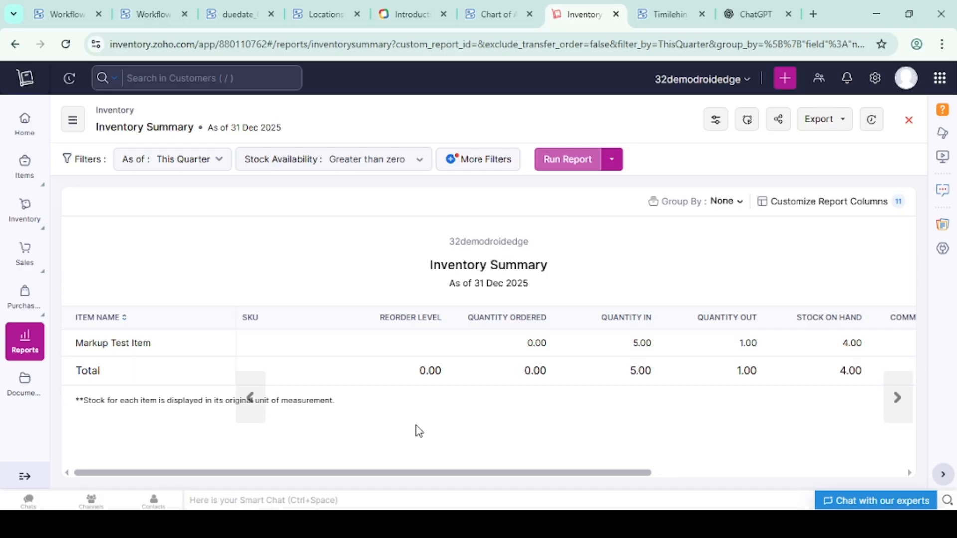
scroll(558, 383, "right", 5)
scroll(558, 383, "right", 3)
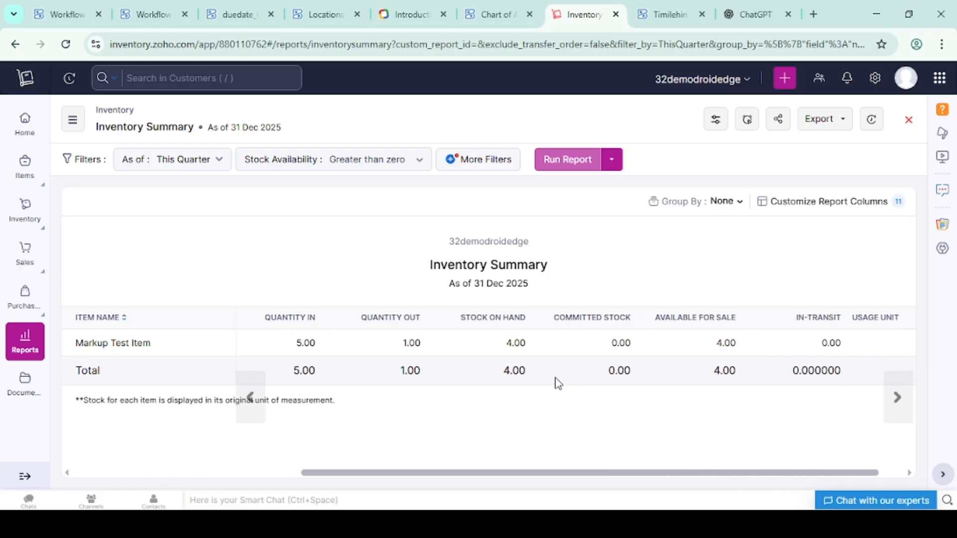
scroll(558, 384, "right", 2)
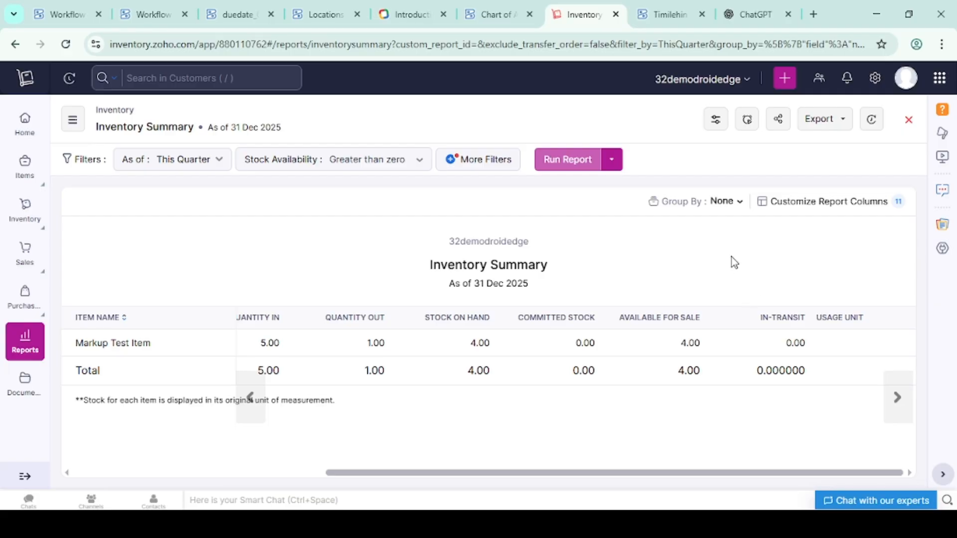
- Review the report's sharing dialog and its export and print options without sharing or exporting anything
left_click(779, 119)
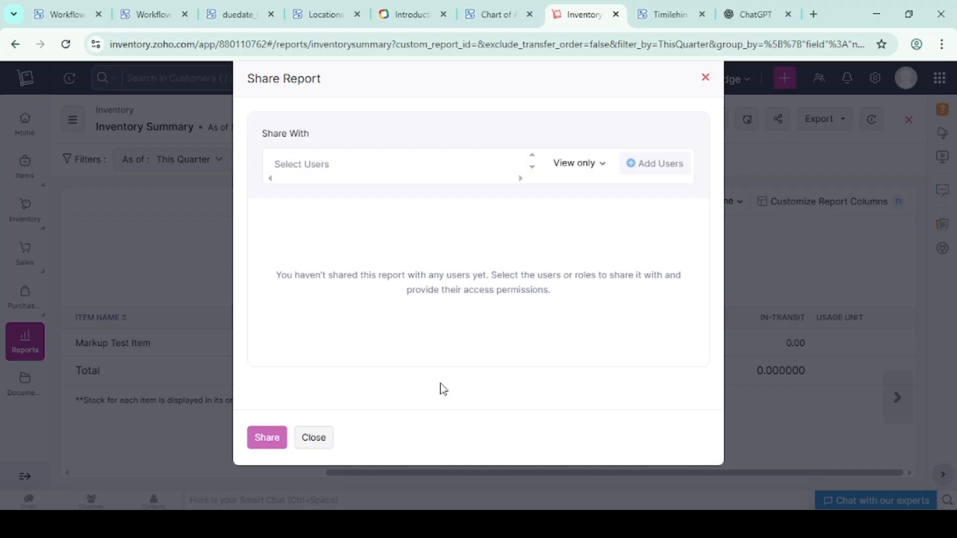
left_click(314, 438)
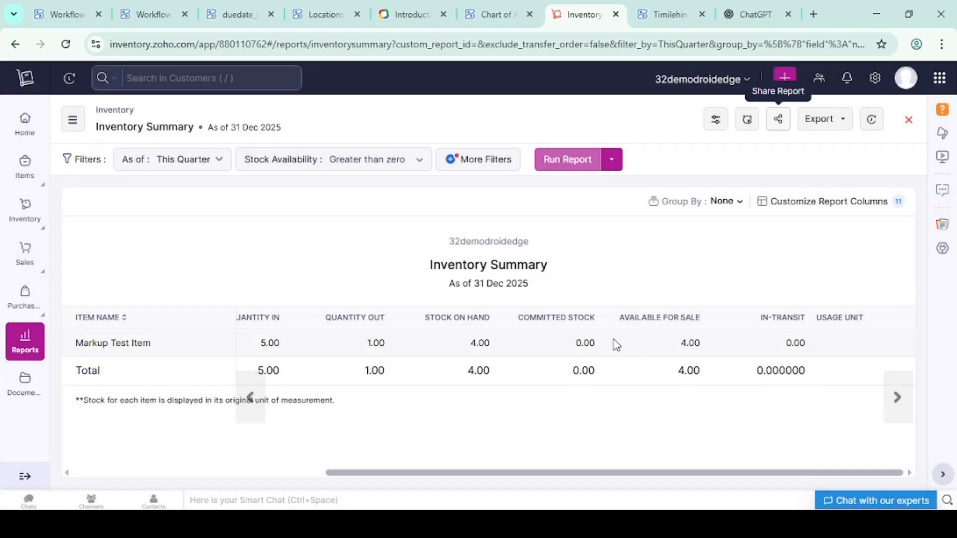
left_click(843, 123)
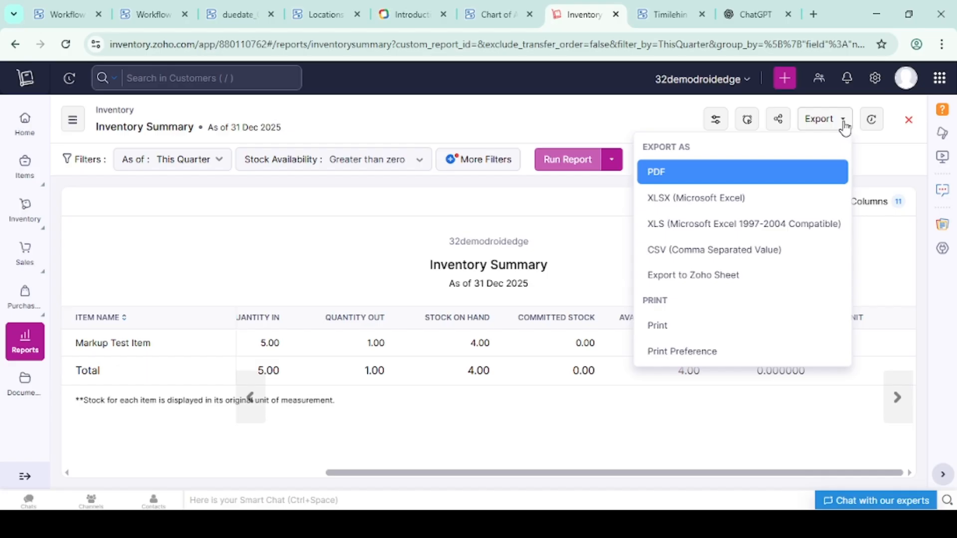
left_click(875, 250)
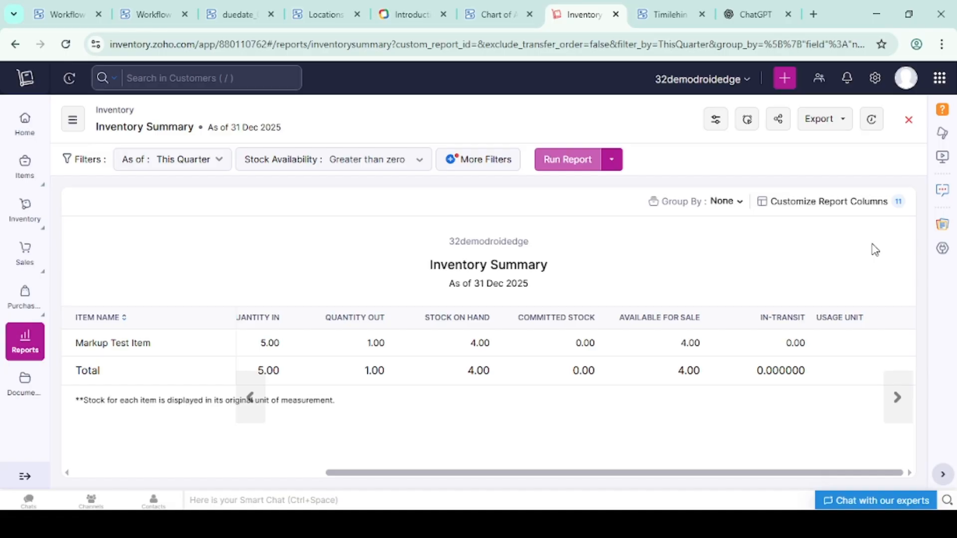
- Leave the Inventory Summary report and return to the Reports overview for the inventory group
left_click(22, 46)
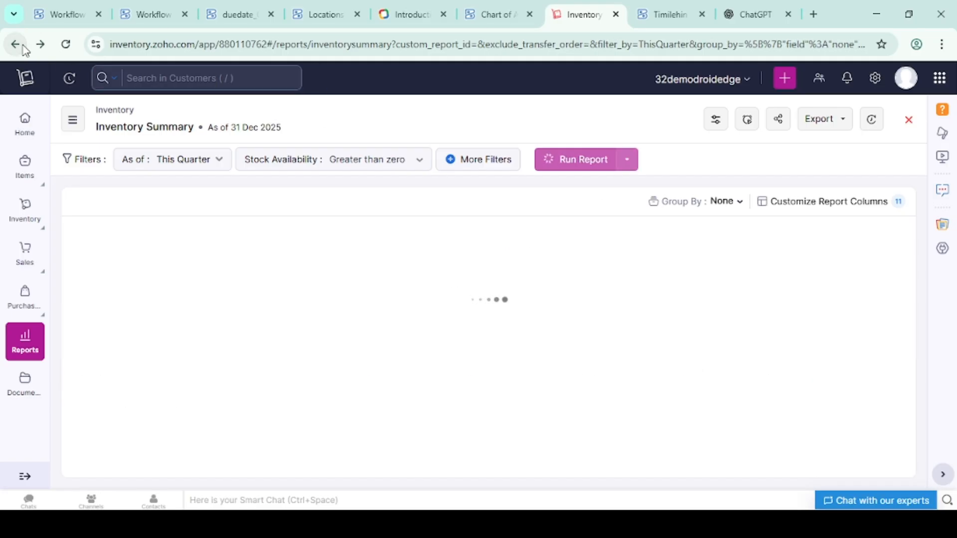
left_click(26, 343)
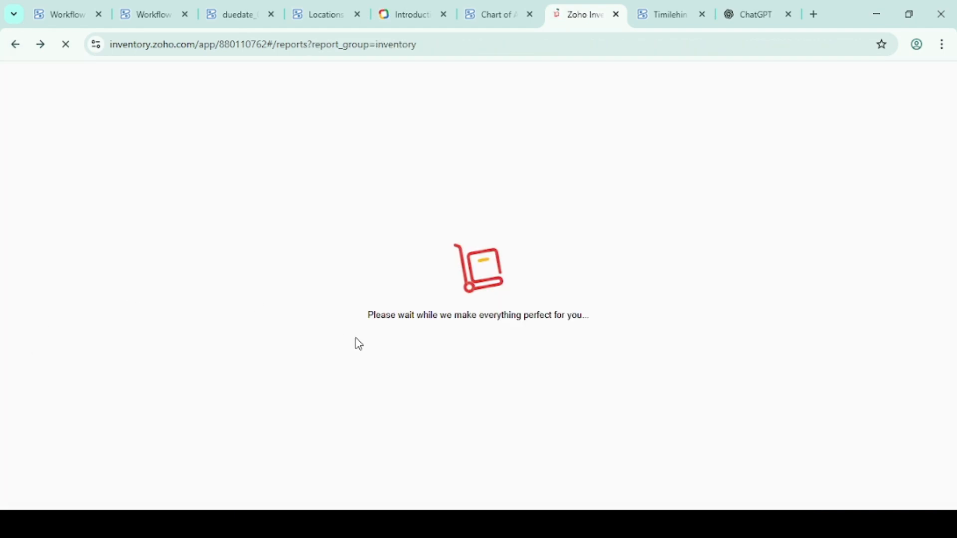